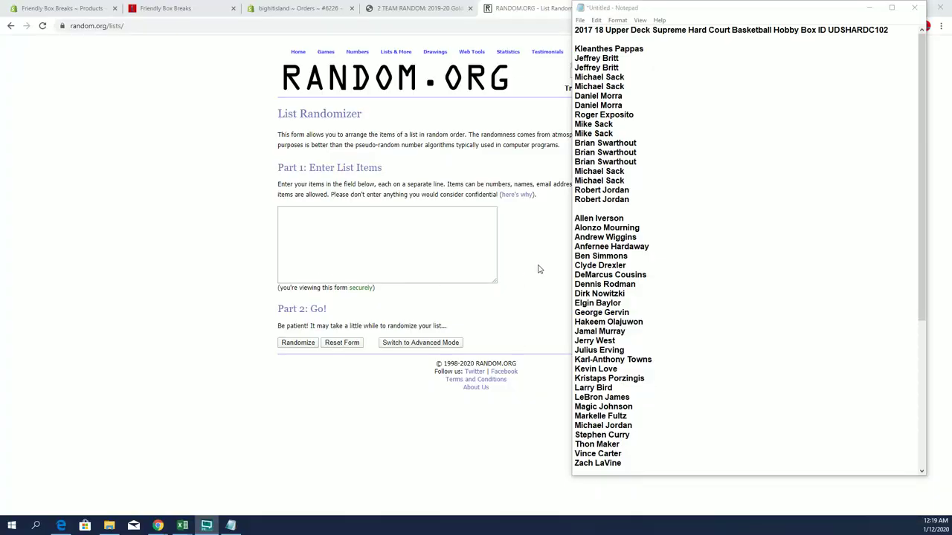
# - Select the 20 customer names in the second Upper Deck box list in Notepad
pyautogui.scroll(-8, 656, 156)
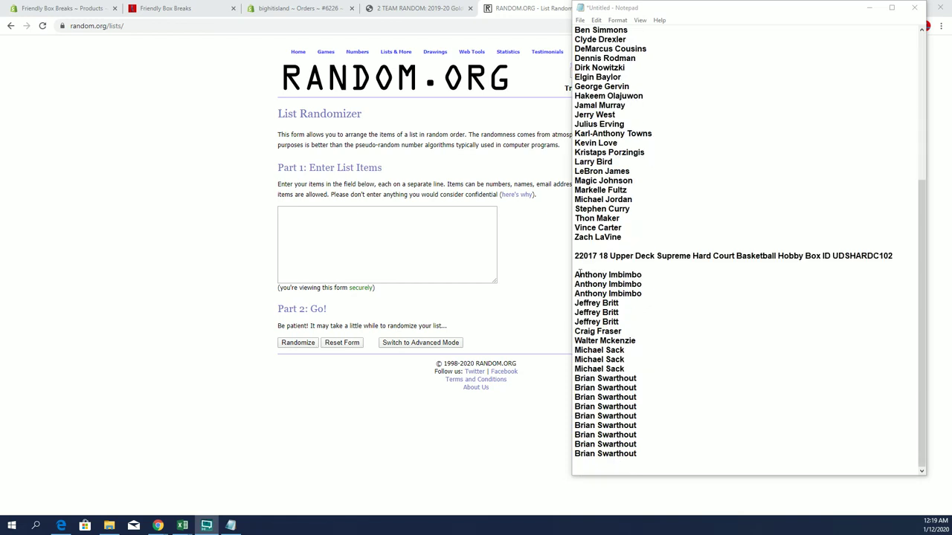
pyautogui.moveTo(576, 274)
pyautogui.mouseDown()
pyautogui.moveTo(636, 341)
pyautogui.moveTo(638, 455)
pyautogui.mouseUp()
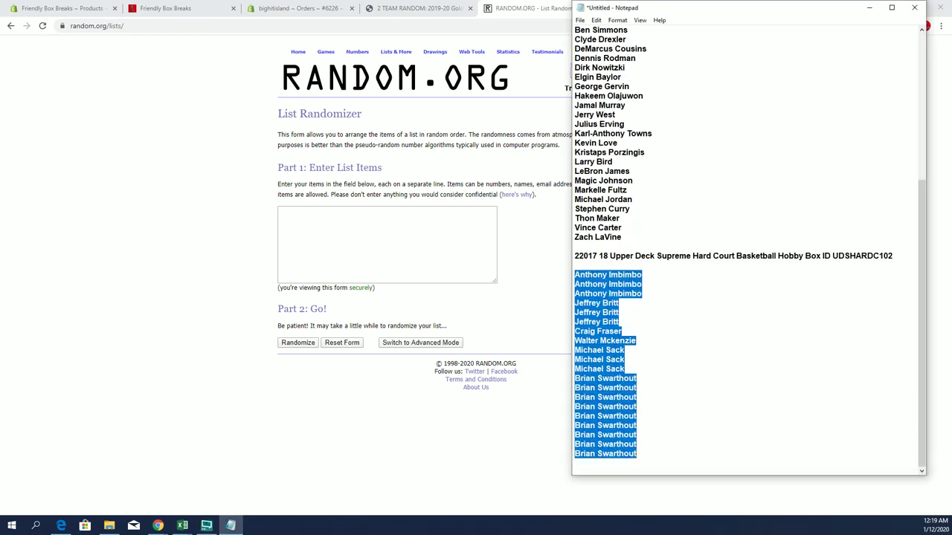
# - Copy the 20 second-box names and paste them into the List Randomizer field
pyautogui.rightClick(664, 361)
pyautogui.click(690, 394)
pyautogui.click(413, 265)
pyautogui.rightClick(380, 232)
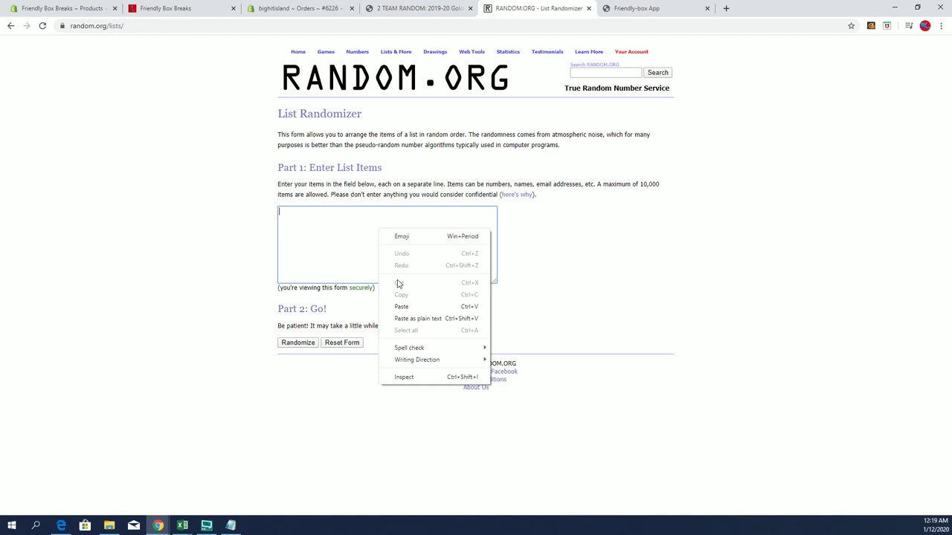
pyautogui.click(402, 306)
# - Randomize the list three times and select the first ten shuffled names
pyautogui.click(301, 343)
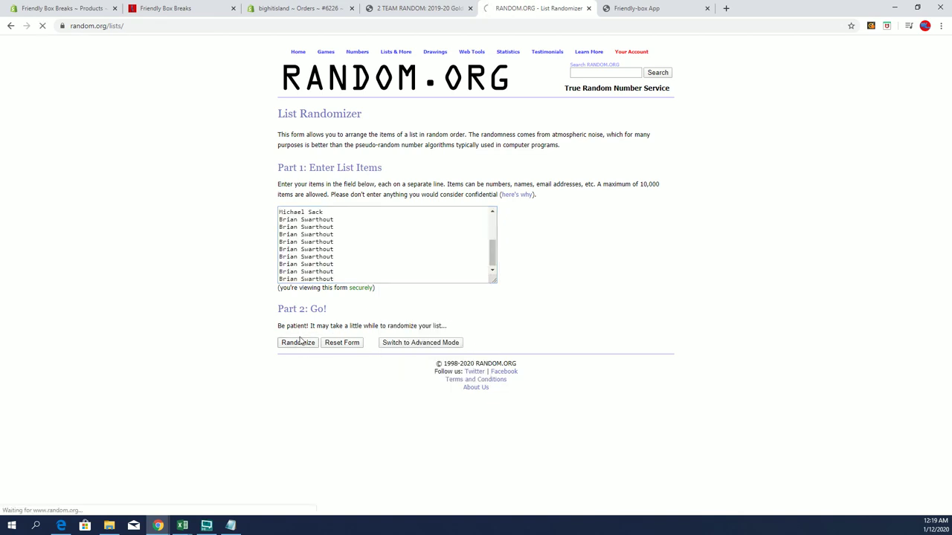
pyautogui.click(291, 360)
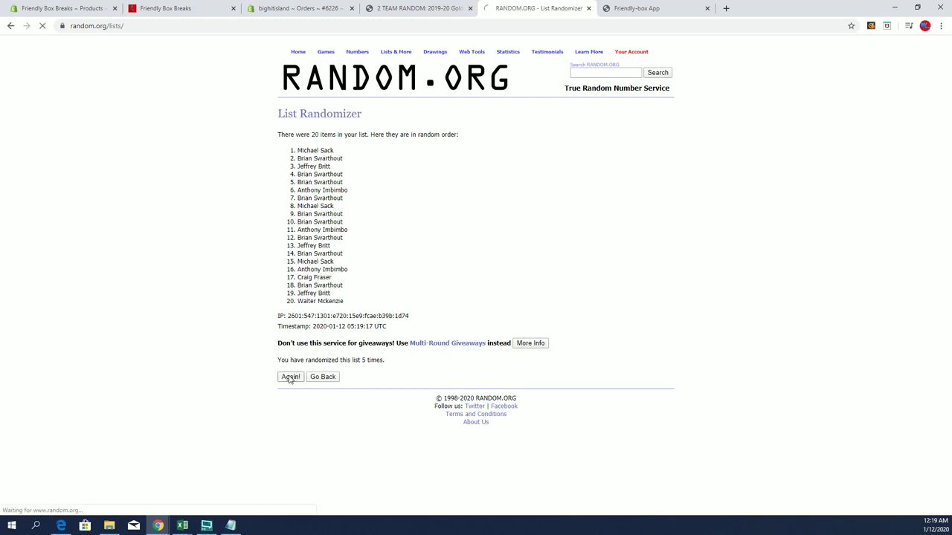
pyautogui.click(290, 378)
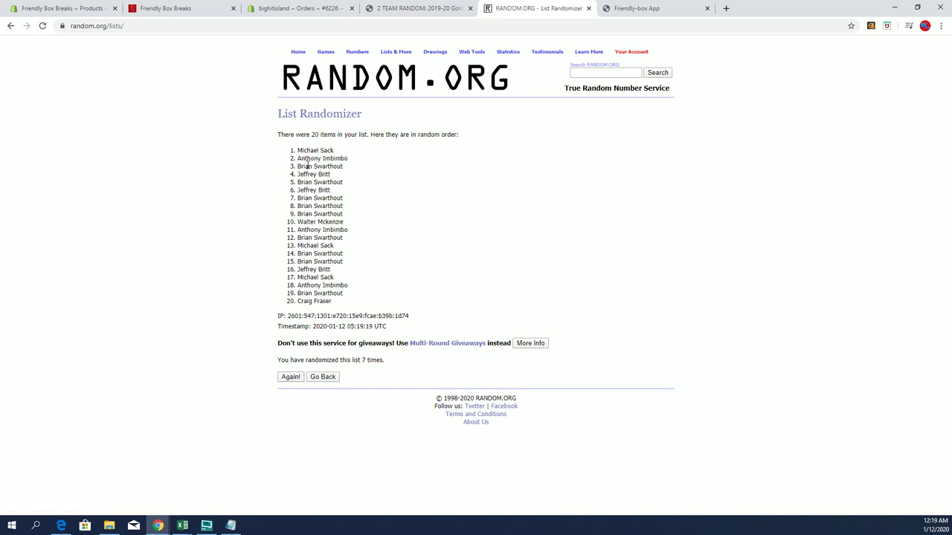
pyautogui.moveTo(297, 150)
pyautogui.mouseDown()
pyautogui.moveTo(351, 161)
pyautogui.moveTo(357, 216)
pyautogui.moveTo(370, 221)
pyautogui.mouseUp()
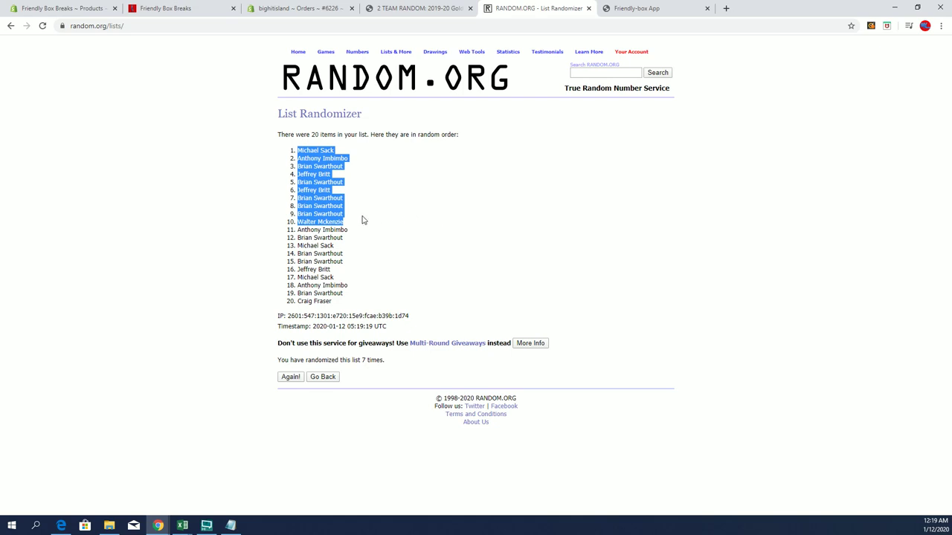
# - Copy the ten shuffled names and add a blank line after the last first-box customer
pyautogui.rightClick(330, 180)
pyautogui.click(333, 192)
pyautogui.hotkey('alt', 'Tab')
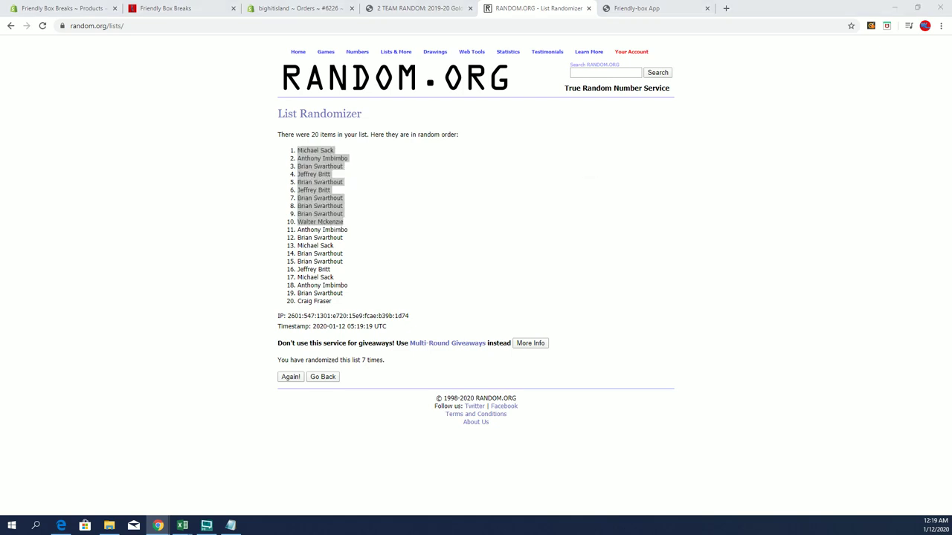
pyautogui.scroll(8, 687, 111)
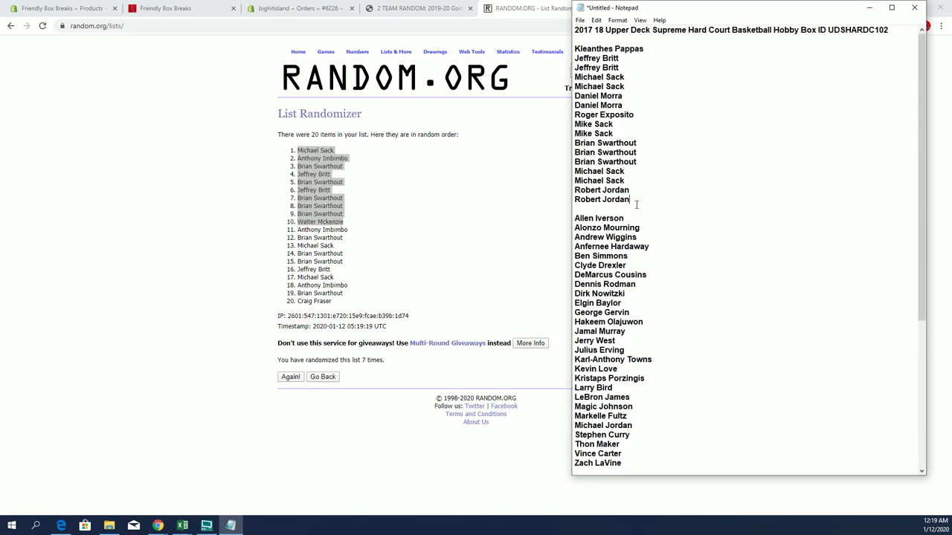
pyautogui.press('Return')
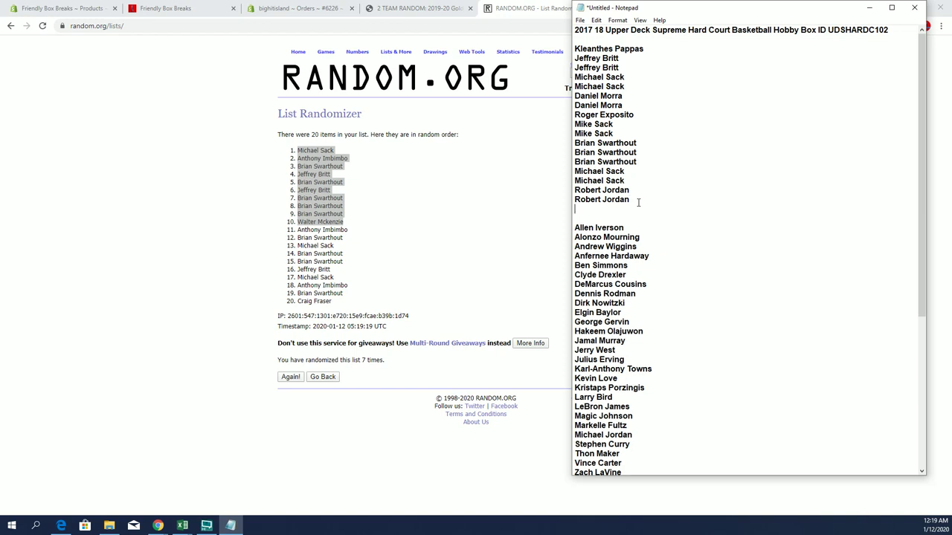
# - Count the first-box names, then paste the ten shuffled names into that list
pyautogui.hotkey('shift', 'Up')
pyautogui.hotkey('shift', 'Home')
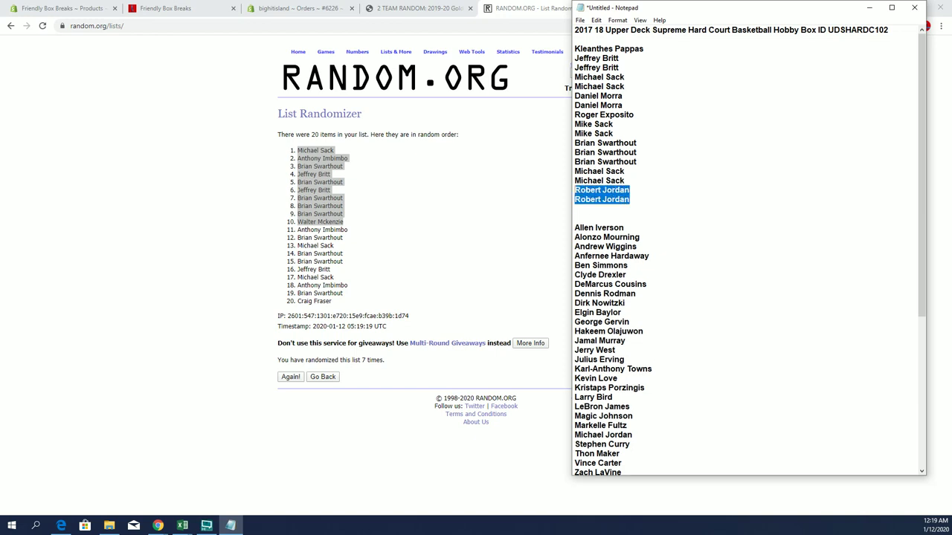
pyautogui.hotkey('shift', 'Up')
pyautogui.hotkey('shift', 'Up')
pyautogui.hotkey('shift', 'Up')
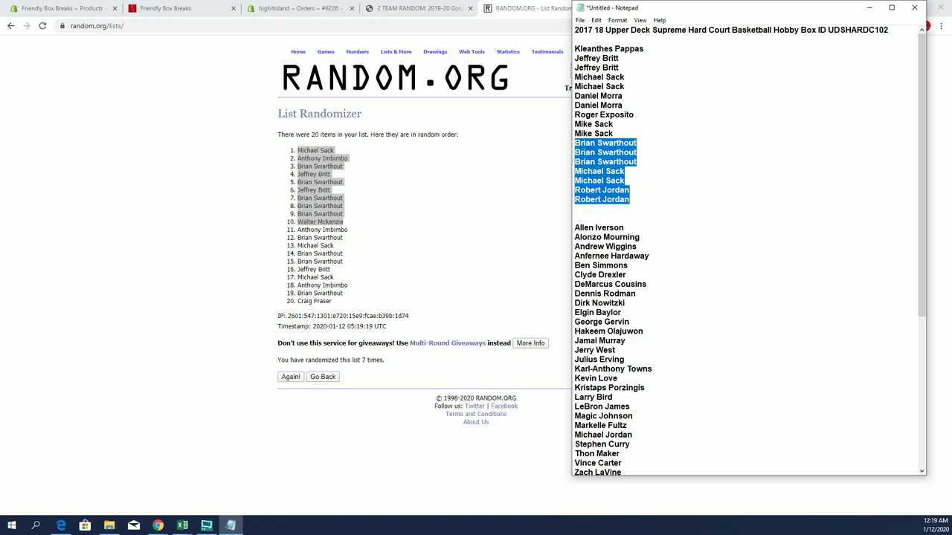
pyautogui.hotkey('shift', 'Up')
pyautogui.hotkey('shift', 'Up')
pyautogui.hotkey('shift', 'Up')
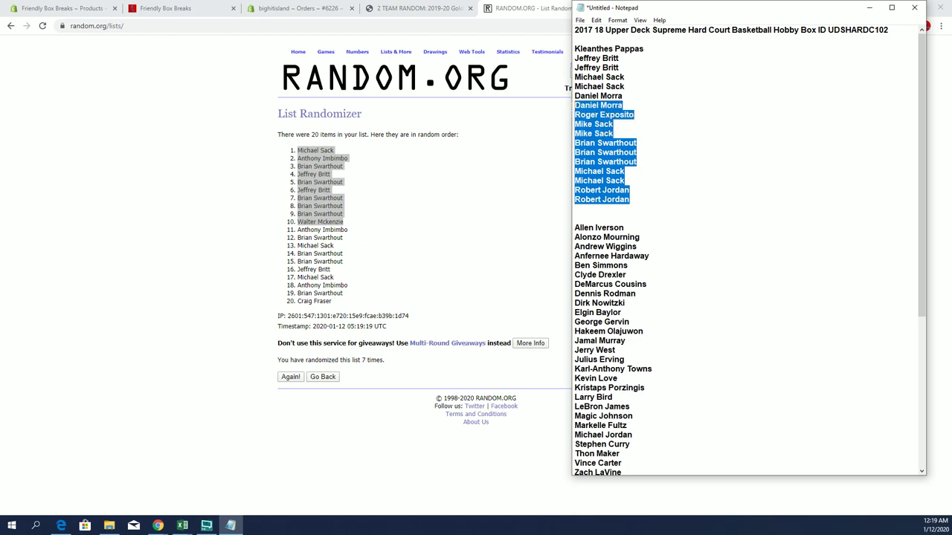
pyautogui.hotkey('shift', 'Up')
pyautogui.hotkey('shift', 'Up')
pyautogui.click(746, 146)
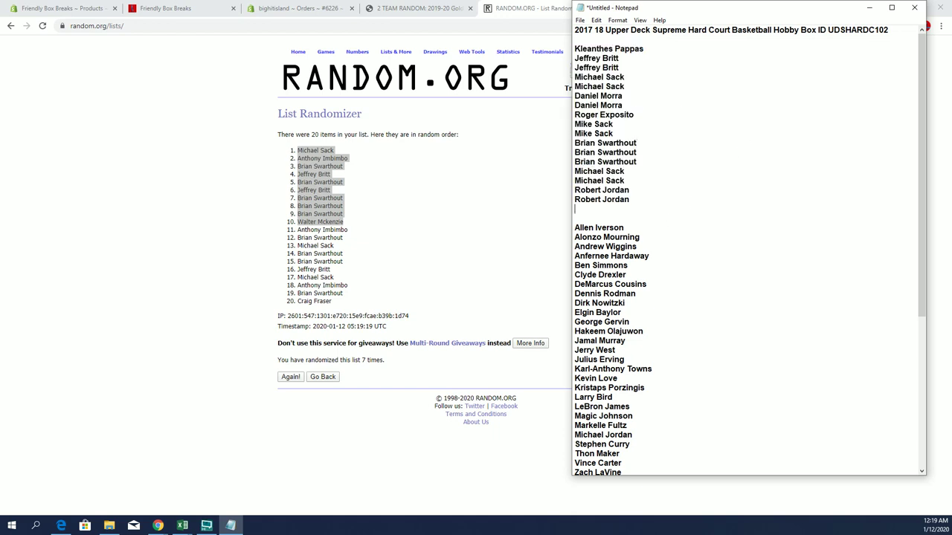
pyautogui.hotkey('ctrl', 'v')
# - Delete the entire second box list from the notes
pyautogui.scroll(-11, 682, 210)
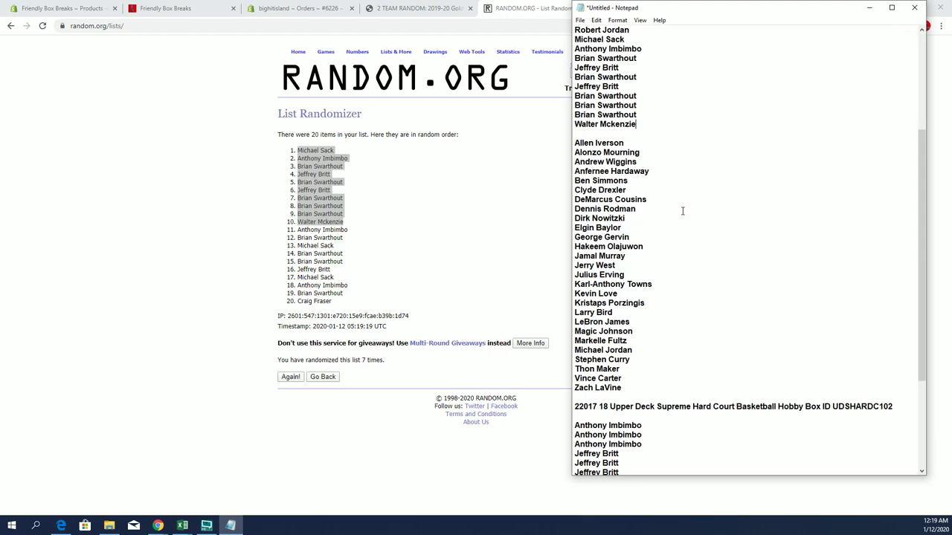
pyautogui.scroll(11, 686, 218)
pyautogui.scroll(-11, 686, 218)
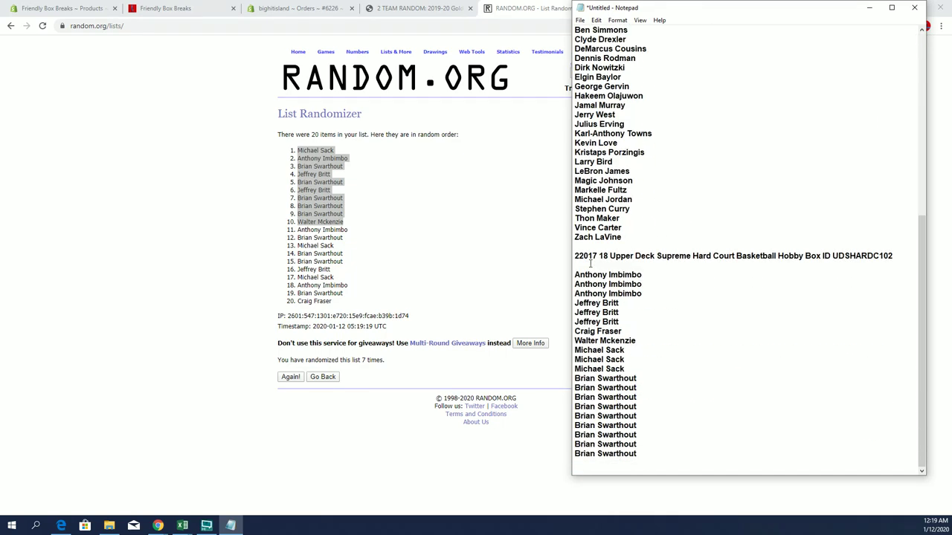
pyautogui.moveTo(575, 255)
pyautogui.mouseDown()
pyautogui.moveTo(624, 358)
pyautogui.moveTo(636, 455)
pyautogui.mouseUp()
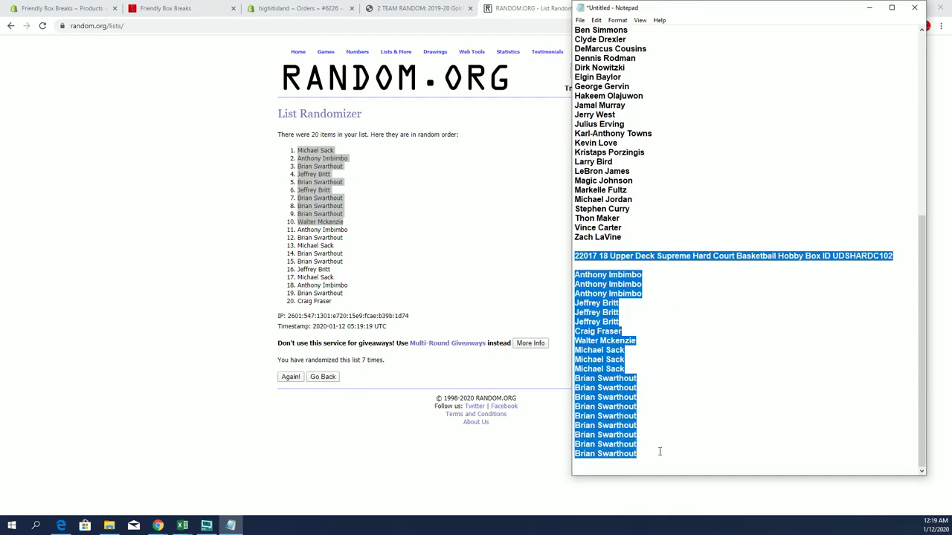
pyautogui.press('Delete')
pyautogui.scroll(5, 843, 434)
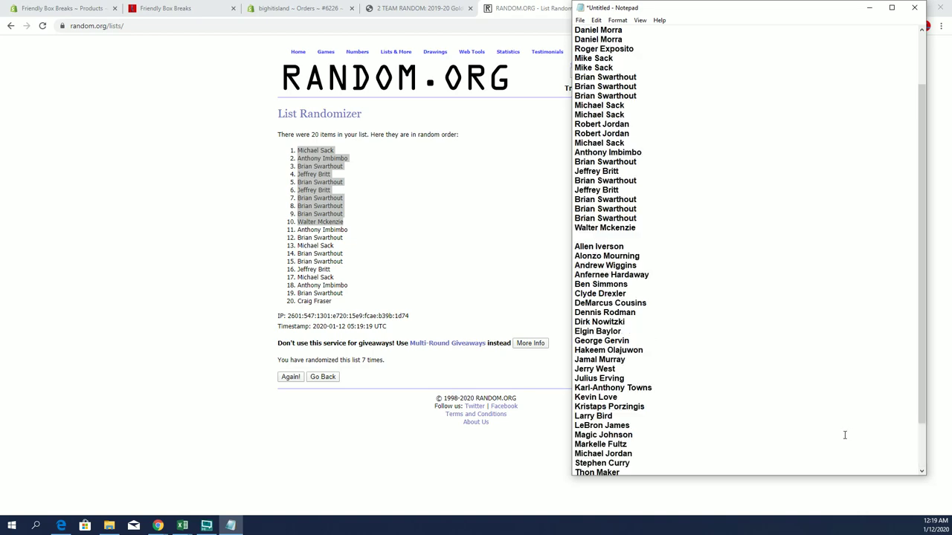
# - Return to an empty randomizer form and copy all 27 customer names from Notepad
pyautogui.click(407, 63)
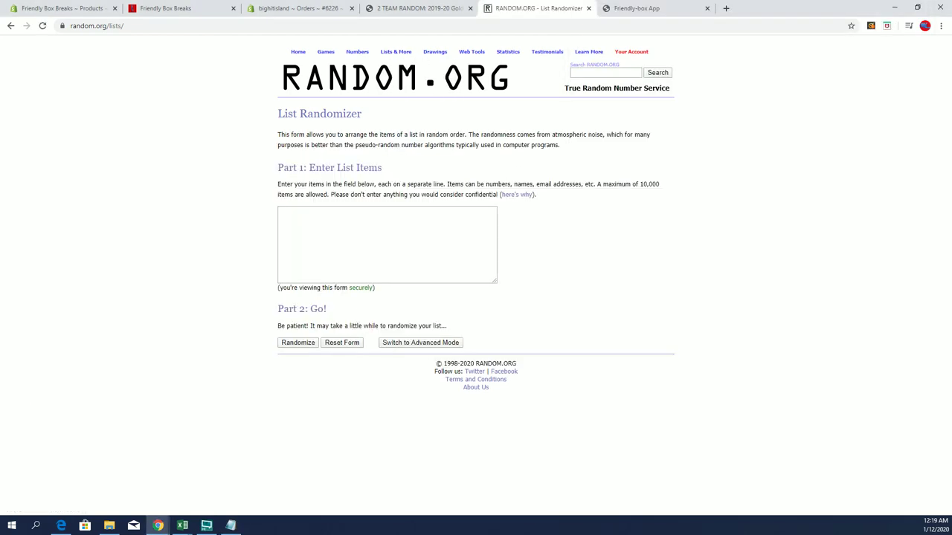
pyautogui.hotkey('alt', 'Tab')
pyautogui.scroll(-4, 697, 174)
pyautogui.scroll(4, 680, 166)
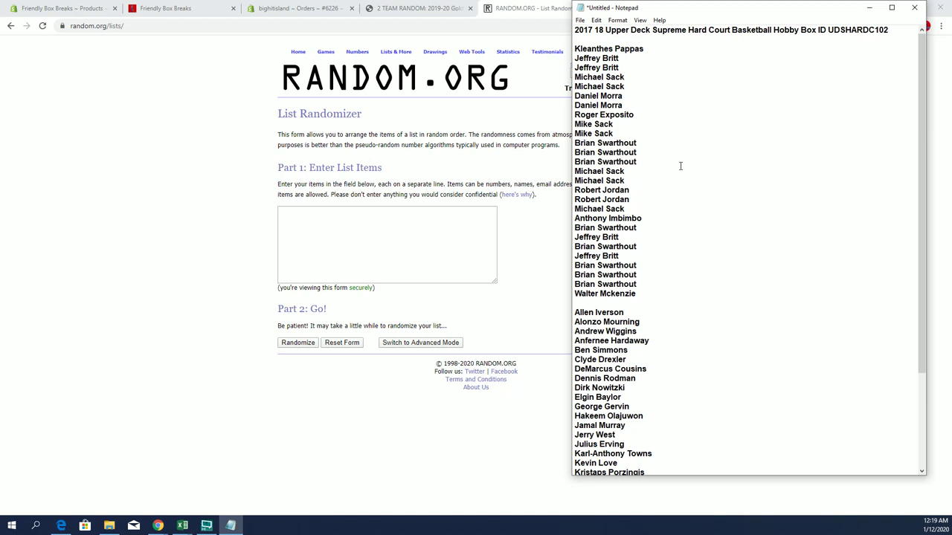
pyautogui.moveTo(576, 49)
pyautogui.mouseDown()
pyautogui.moveTo(629, 195)
pyautogui.moveTo(635, 296)
pyautogui.mouseUp()
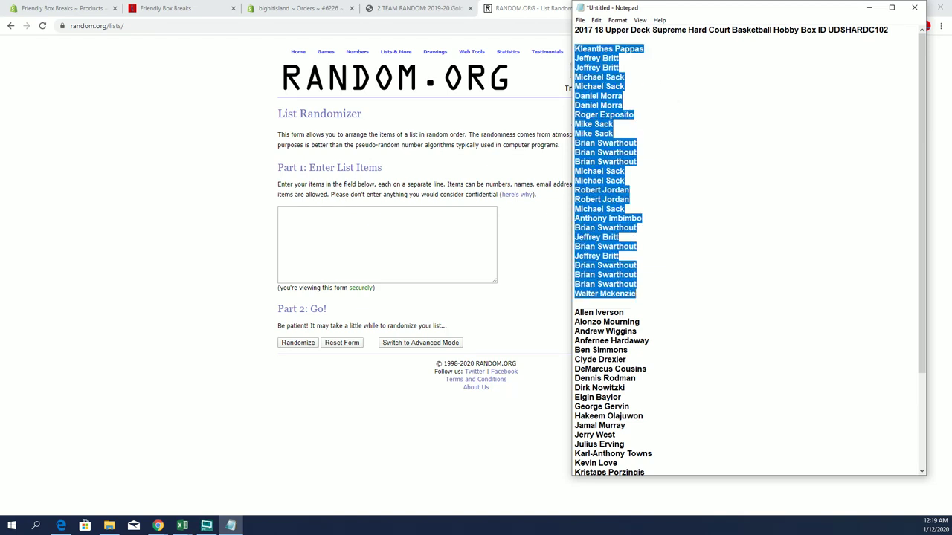
pyautogui.rightClick(642, 182)
pyautogui.click(669, 214)
# - Paste the 27 names into the randomizer and shuffle them six times
pyautogui.click(297, 237)
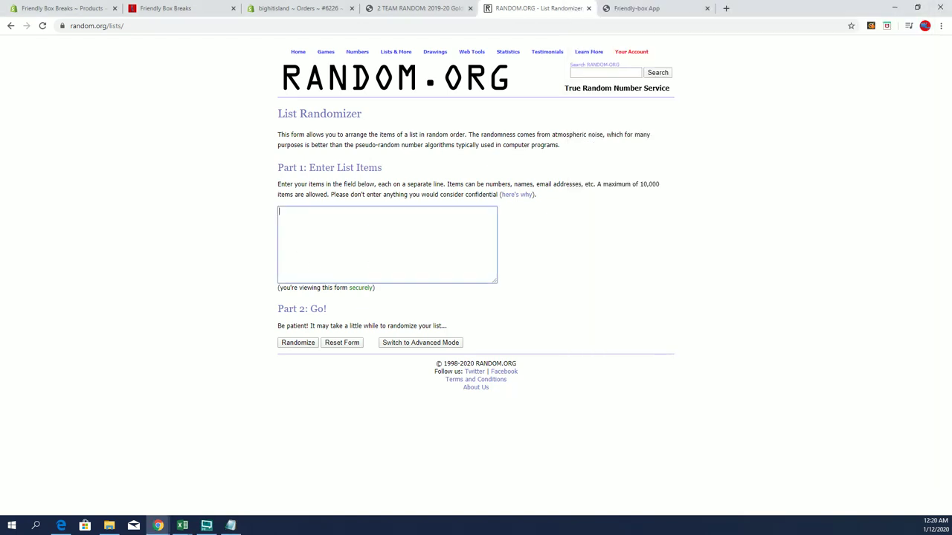
pyautogui.rightClick(301, 218)
pyautogui.click(336, 298)
pyautogui.click(284, 342)
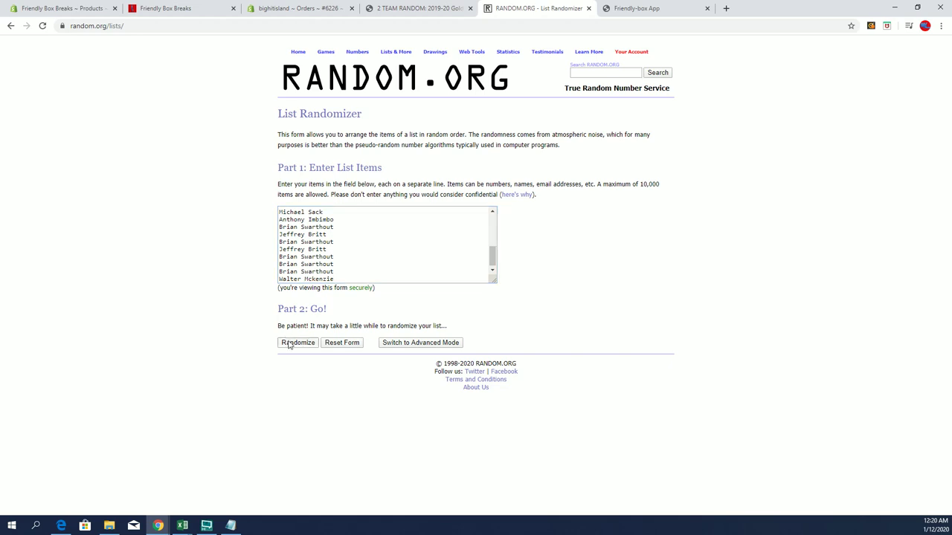
pyautogui.click(289, 415)
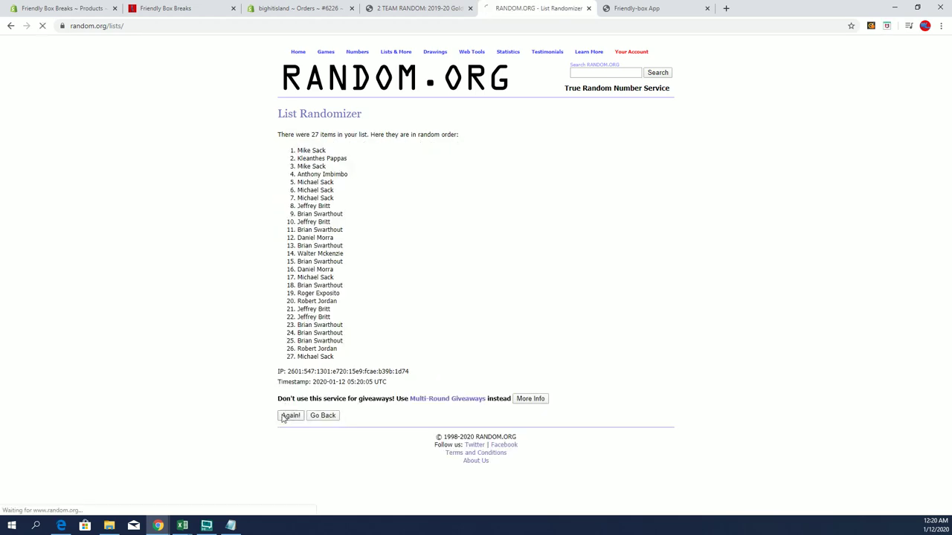
pyautogui.click(289, 435)
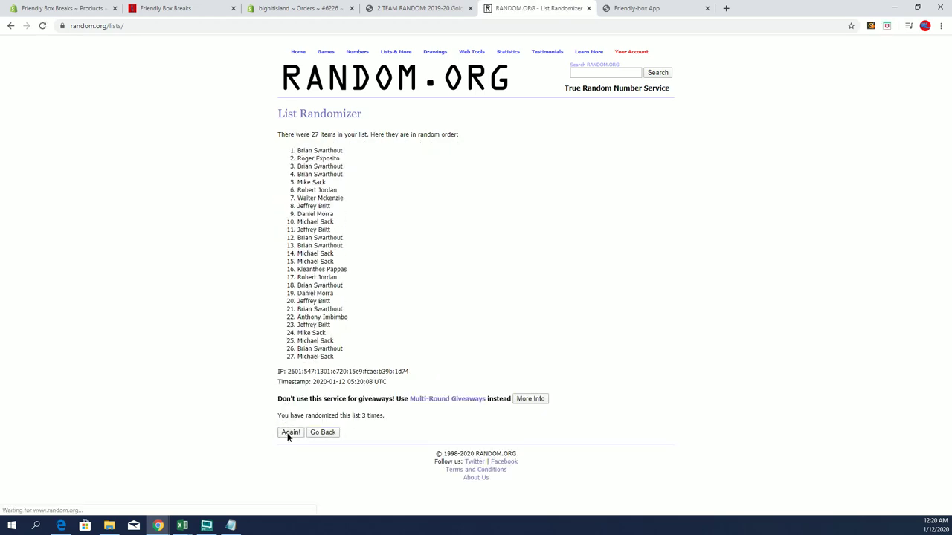
pyautogui.click(288, 435)
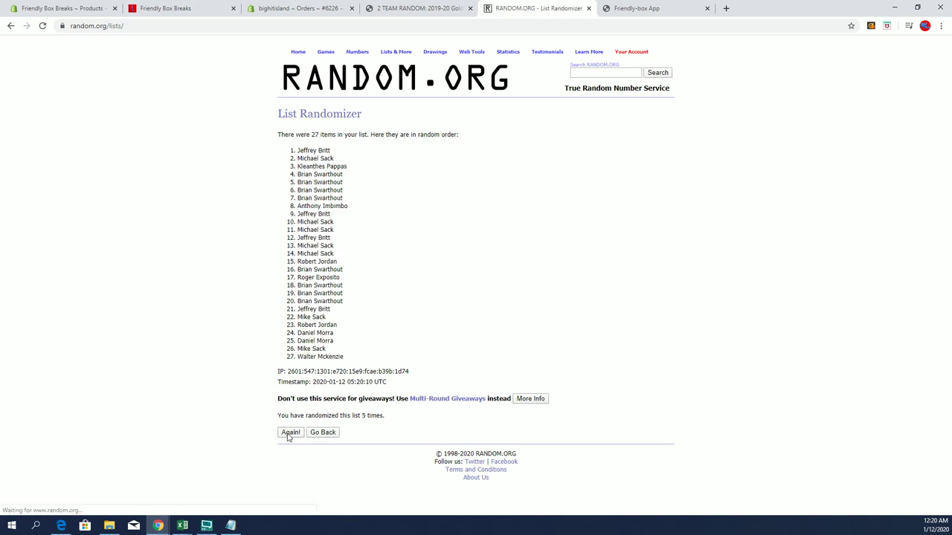
pyautogui.click(288, 434)
pyautogui.click(289, 434)
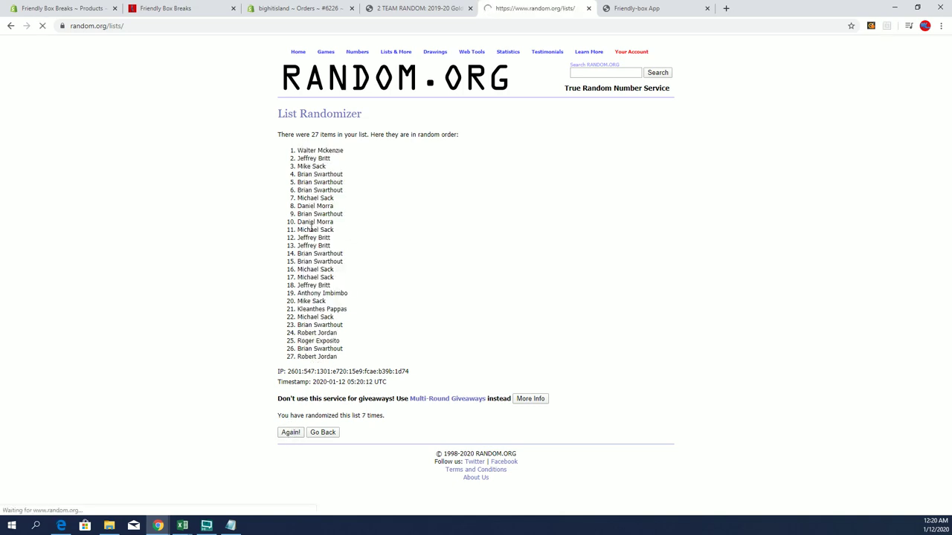
# - Paste the shuffled names into A1 of the maximized Excel sheet and adjust columns A and B widths
pyautogui.moveTo(295, 150)
pyautogui.mouseDown()
pyautogui.moveTo(358, 319)
pyautogui.moveTo(352, 354)
pyautogui.moveTo(341, 271)
pyautogui.moveTo(342, 280)
pyautogui.mouseUp()
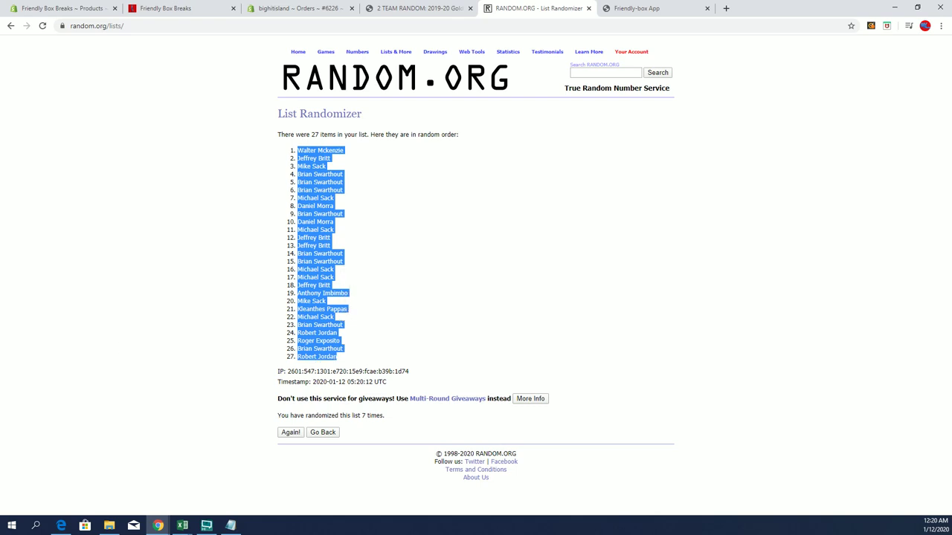
pyautogui.hotkey('alt', 'Tab')
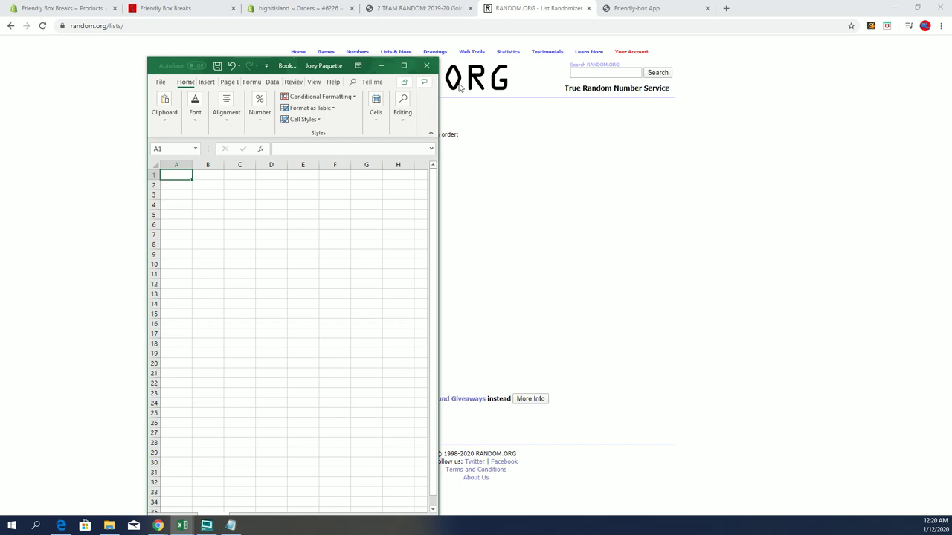
pyautogui.click(404, 66)
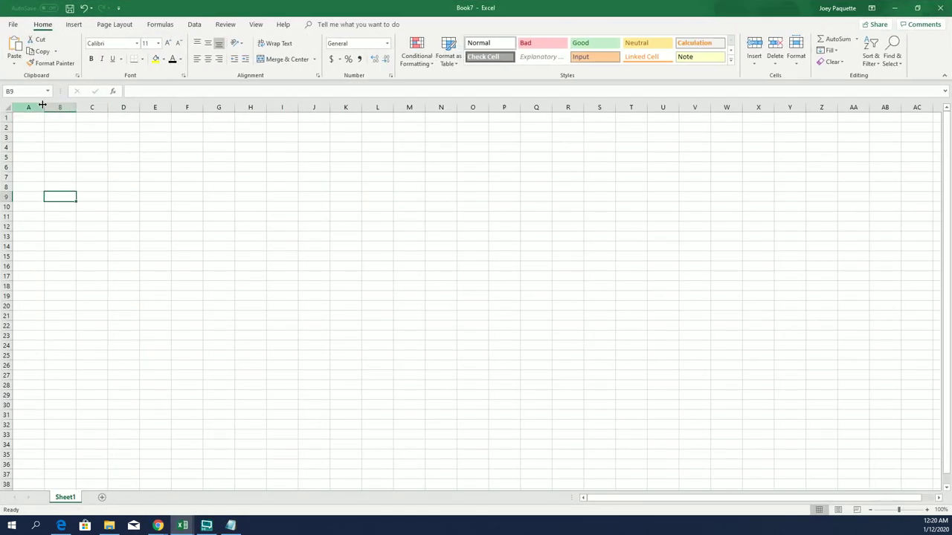
pyautogui.moveTo(44, 107)
pyautogui.mouseDown()
pyautogui.moveTo(169, 107)
pyautogui.moveTo(102, 97)
pyautogui.moveTo(87, 98)
pyautogui.moveTo(252, 107)
pyautogui.mouseUp()
pyautogui.click(185, 117)
pyautogui.click(143, 119)
pyautogui.hotkey('ctrl', 'v')
pyautogui.click(159, 144)
pyautogui.click(172, 116)
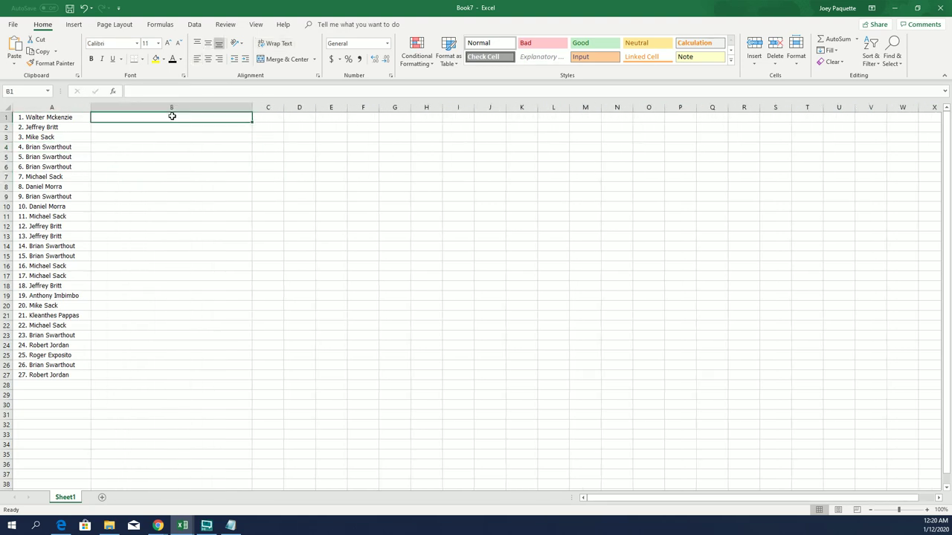
# - Open a fresh List Randomizer and copy the 27 basketball player names from Notepad
pyautogui.click(894, 8)
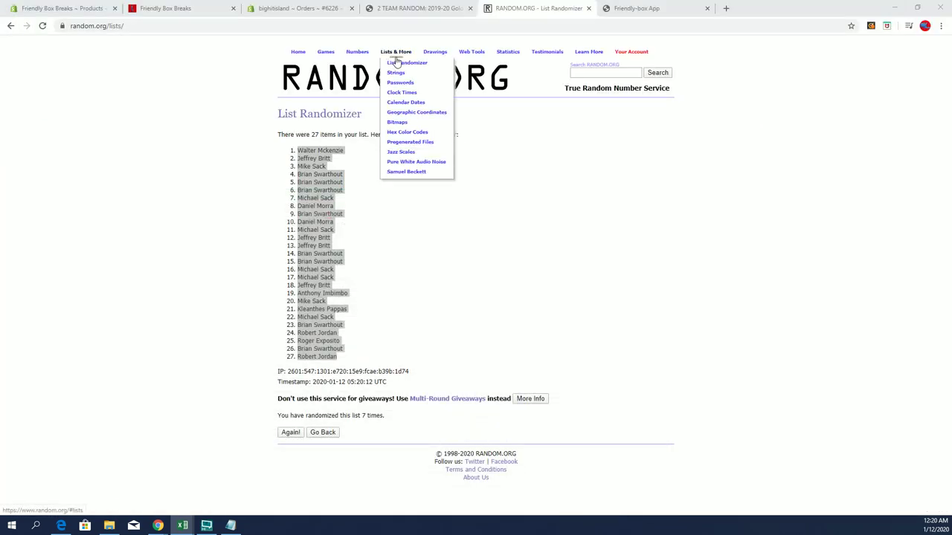
pyautogui.click(395, 55)
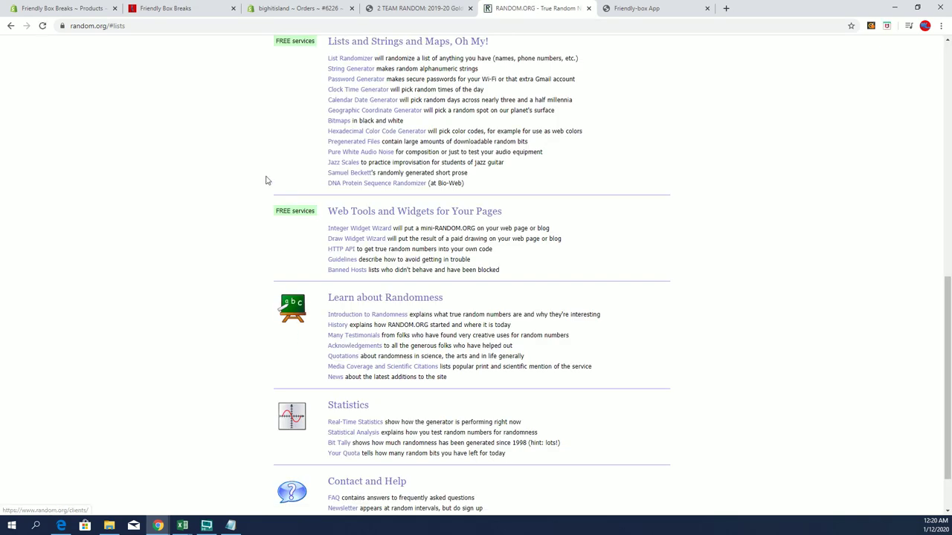
pyautogui.click(360, 60)
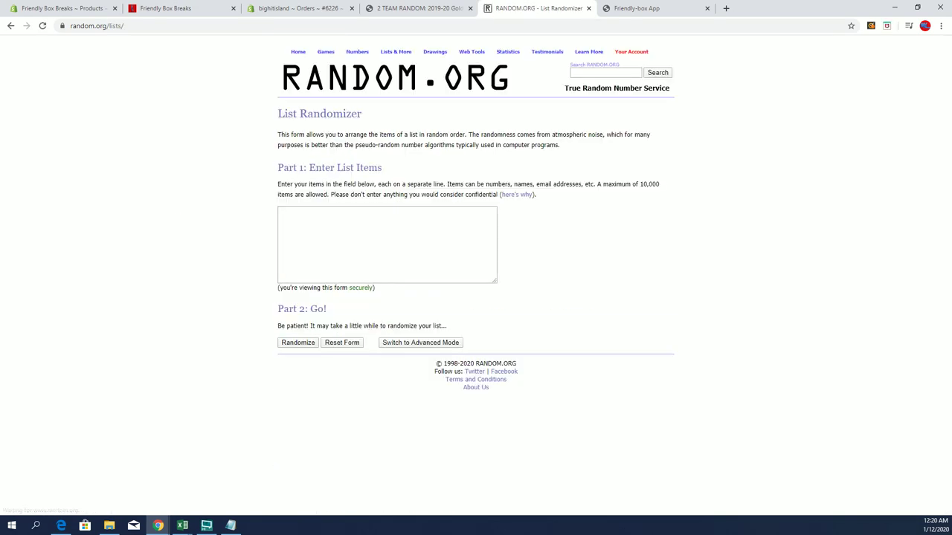
pyautogui.hotkey('alt', 'Tab')
pyautogui.scroll(-4, 759, 236)
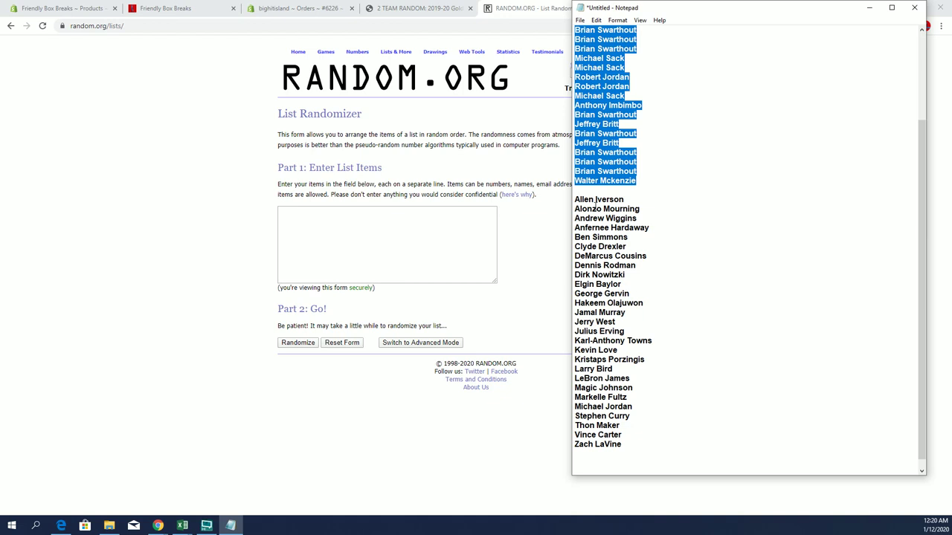
pyautogui.moveTo(574, 197); pyautogui.dragTo(622, 446)
pyautogui.rightClick(640, 287)
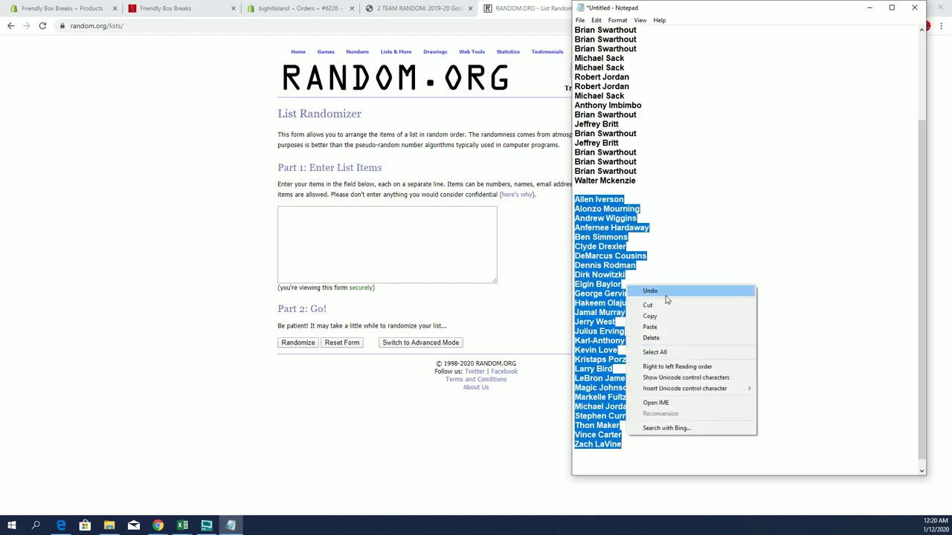
pyautogui.click(671, 317)
# - Paste the player names into the randomizer and shuffle them five times
pyautogui.rightClick(361, 229)
pyautogui.click(370, 304)
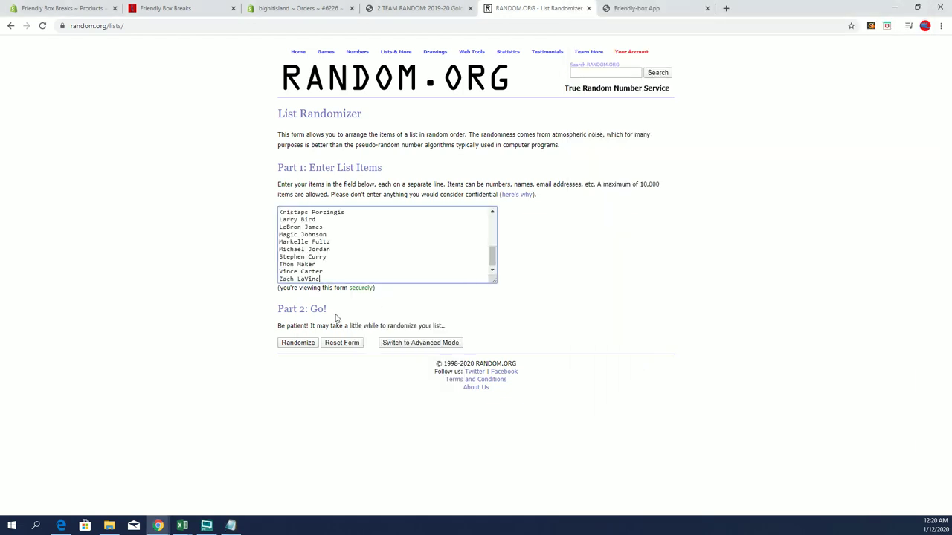
pyautogui.click(298, 343)
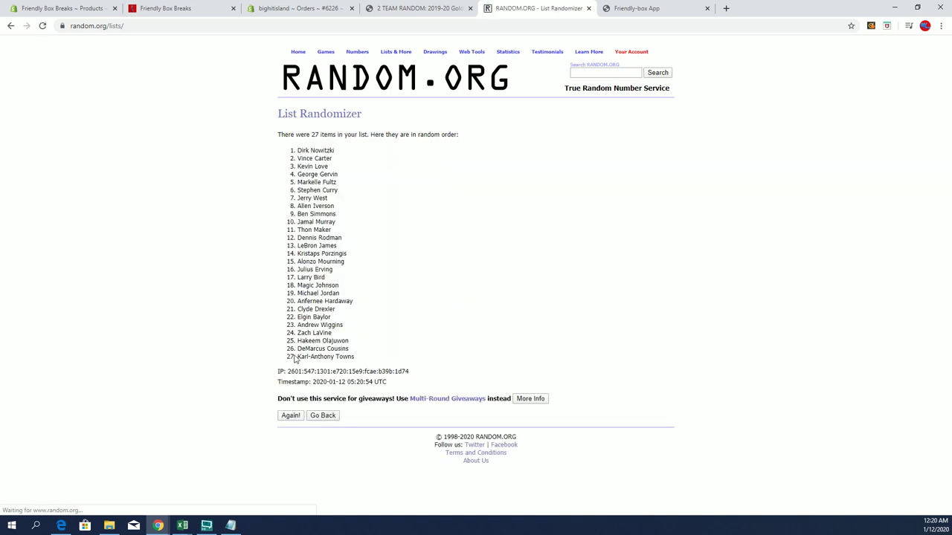
pyautogui.click(289, 417)
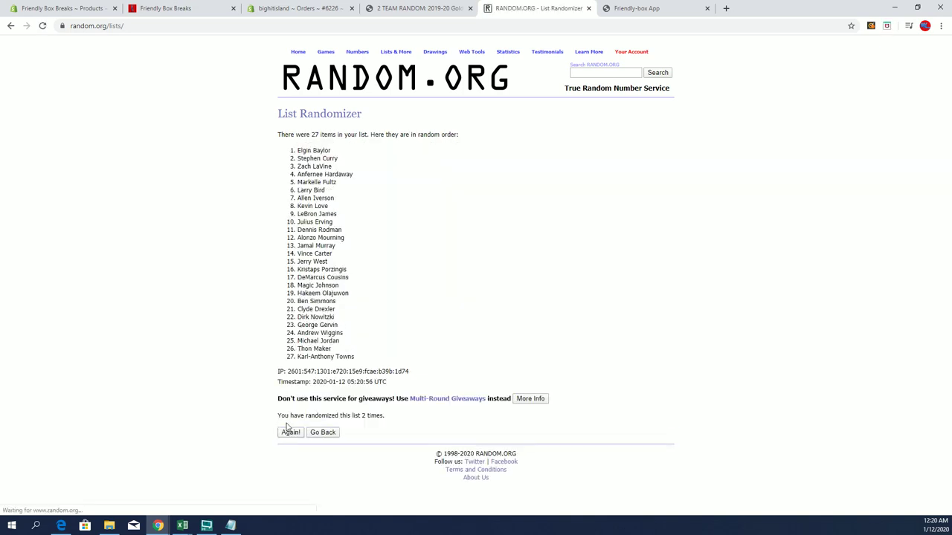
pyautogui.click(288, 432)
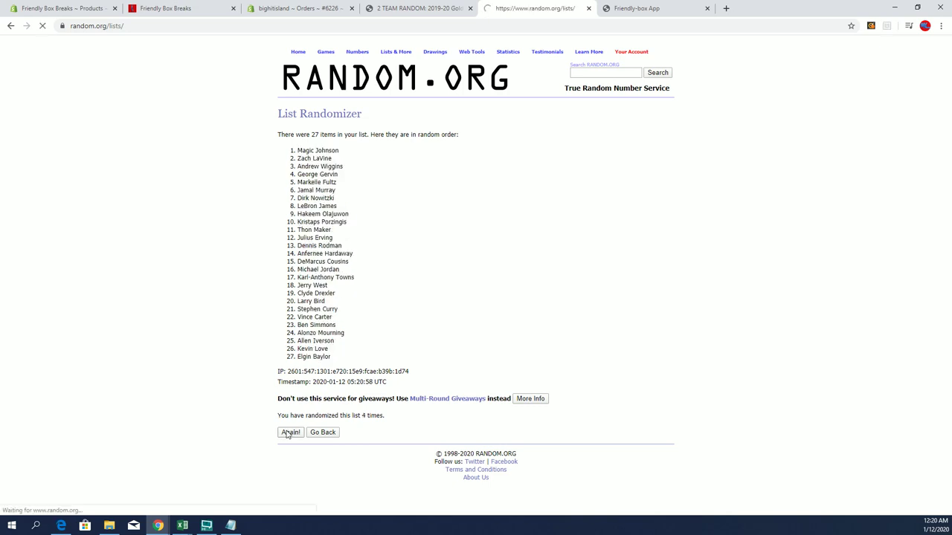
pyautogui.click(289, 433)
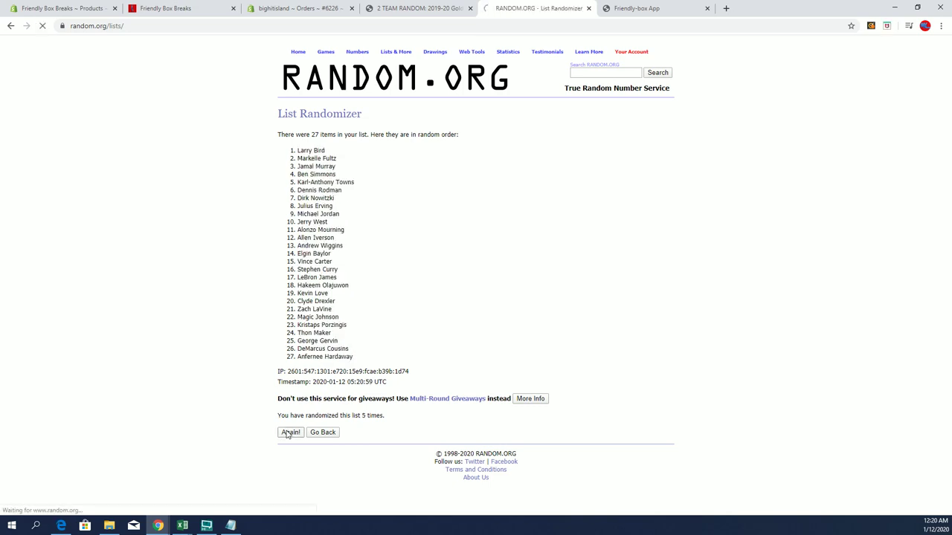
pyautogui.click(288, 433)
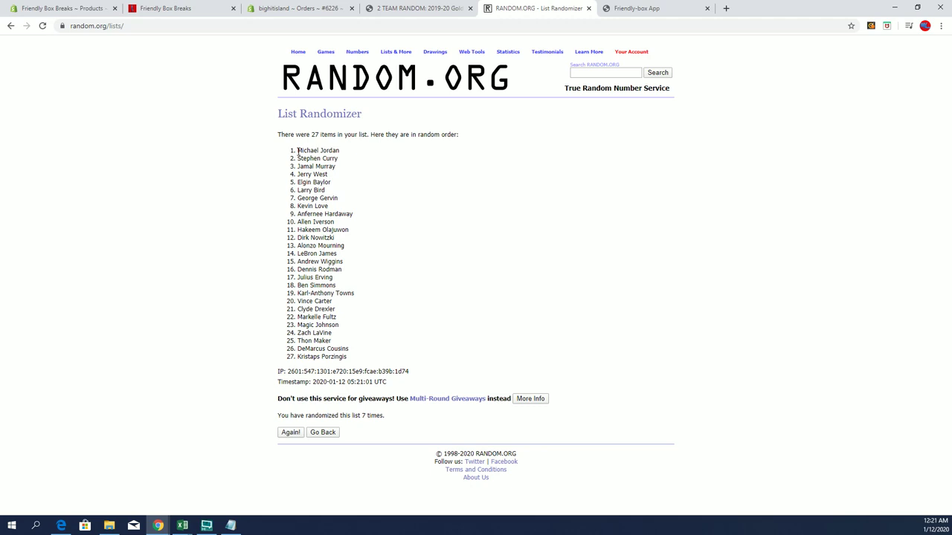
# - Copy the final shuffled player order and go back to Excel
pyautogui.moveTo(298, 150)
pyautogui.mouseDown()
pyautogui.moveTo(357, 308)
pyautogui.moveTo(362, 358)
pyautogui.mouseUp()
pyautogui.rightClick(342, 262)
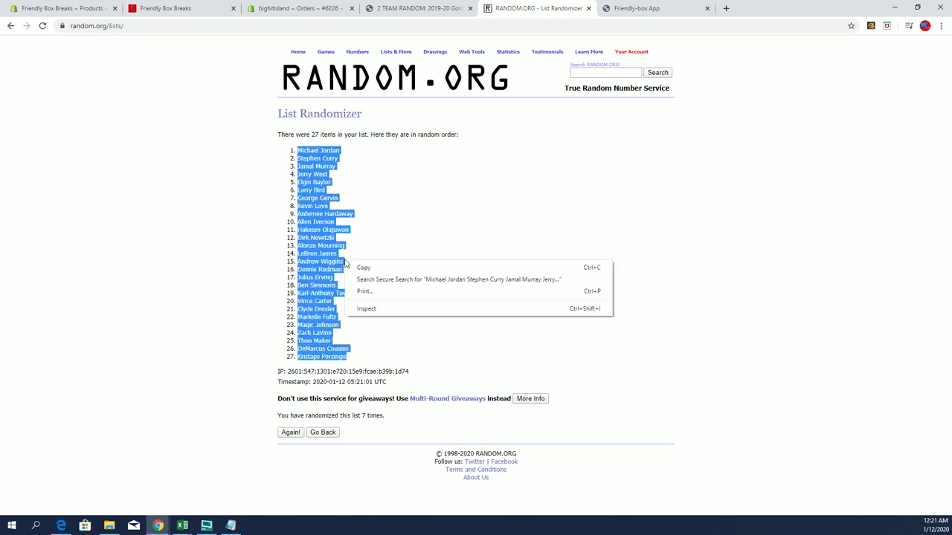
pyautogui.click(358, 268)
pyautogui.hotkey('alt', 'Tab')
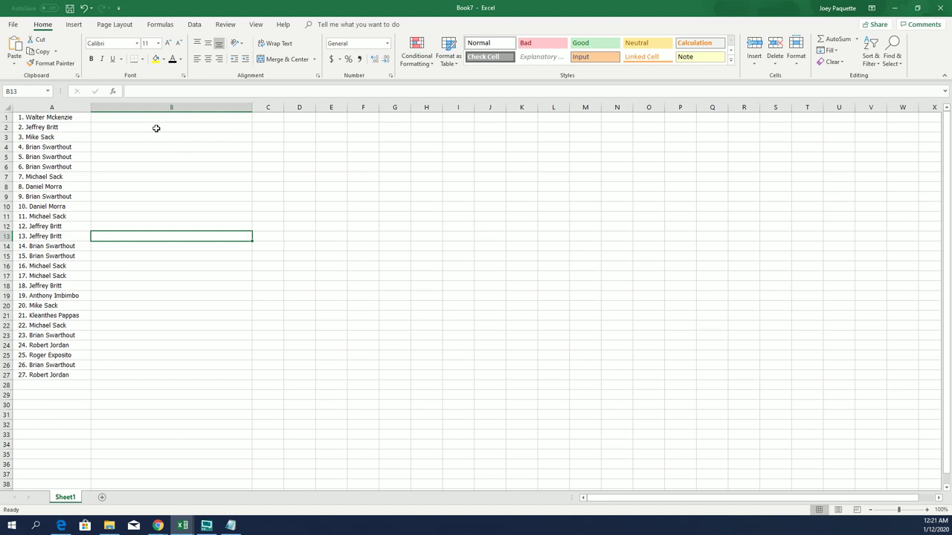
# - Paste the shuffled player names into column B starting at B1
pyautogui.click(146, 119)
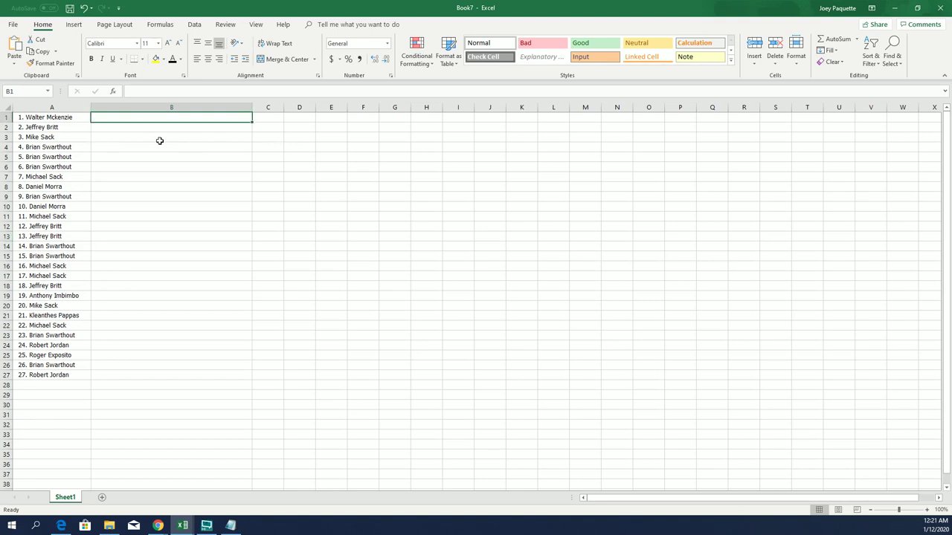
pyautogui.hotkey('ctrl', 'v')
pyautogui.click(159, 142)
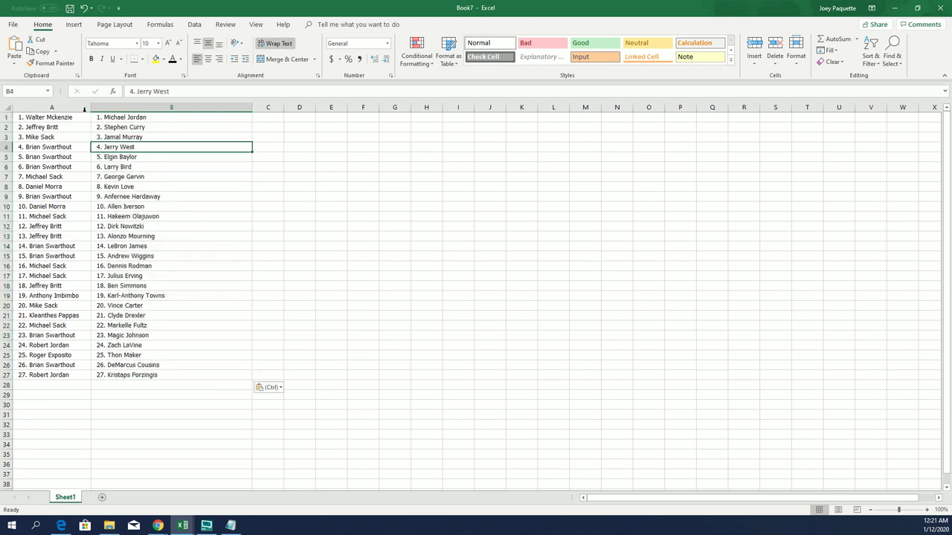
# - Apply All Borders to every cell in columns A and B
pyautogui.moveTo(52, 107); pyautogui.dragTo(171, 107)
pyautogui.click(142, 59)
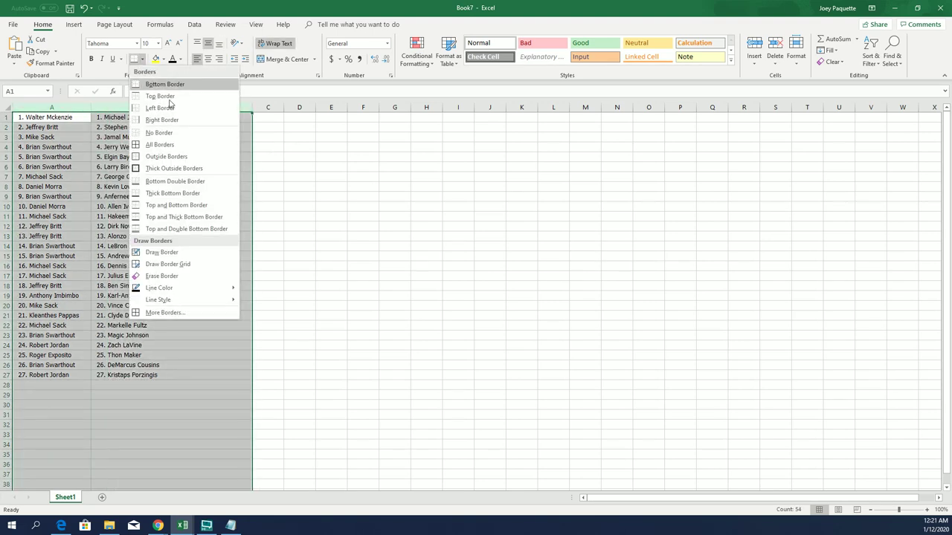
pyautogui.click(159, 144)
pyautogui.click(80, 118)
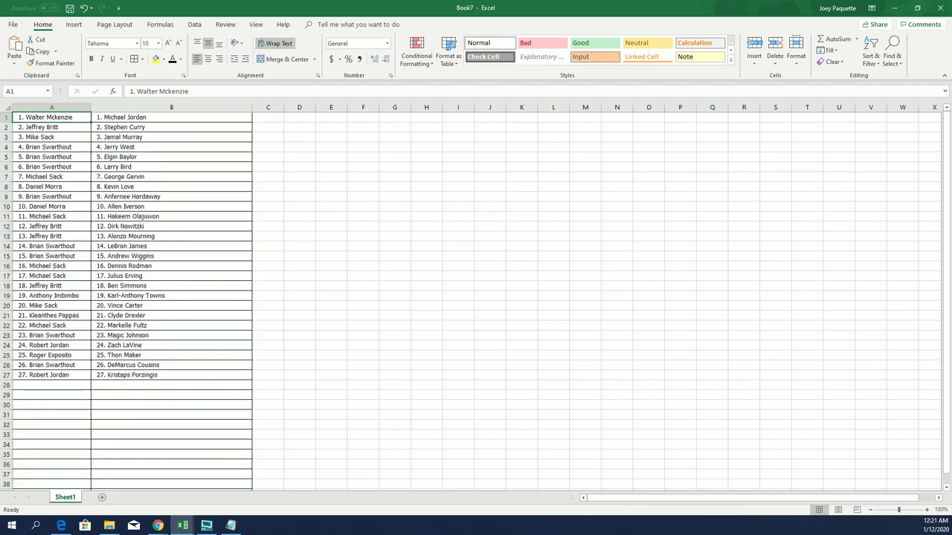
# - Zoom the sheet in to 140%
pyautogui.click(926, 509)
pyautogui.click(927, 510)
pyautogui.click(926, 510)
pyautogui.click(926, 510)
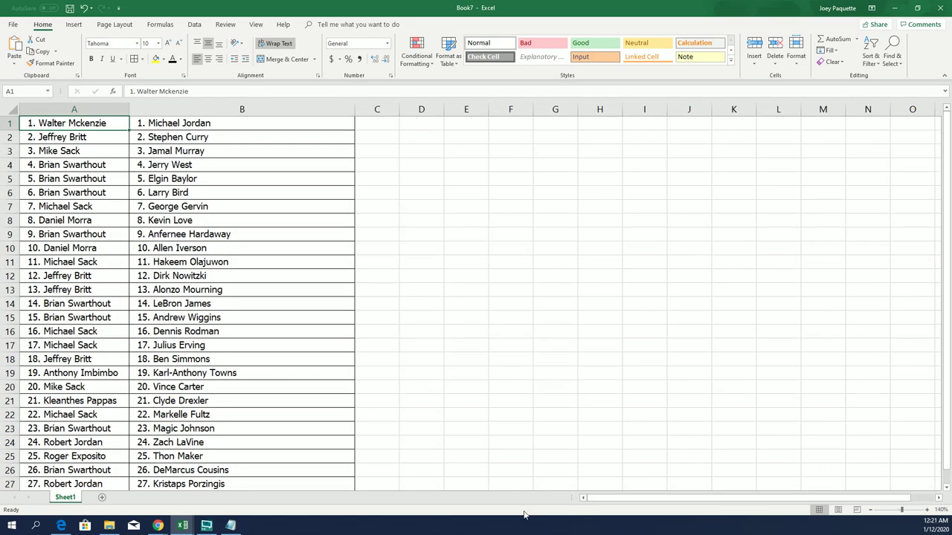